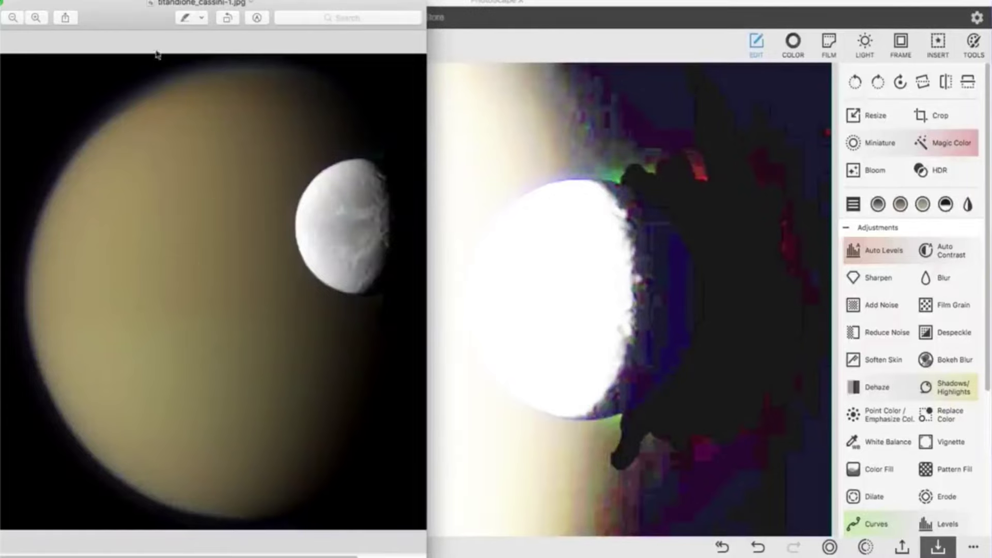
Nudge the Preview window aside and bring the brightened photo in PhotoScape X forward
{"action": "left_click_drag", "start_coordinate": [132, 16], "coordinate": [152, 13]}
{"action": "left_click", "coordinate": [689, 407]}
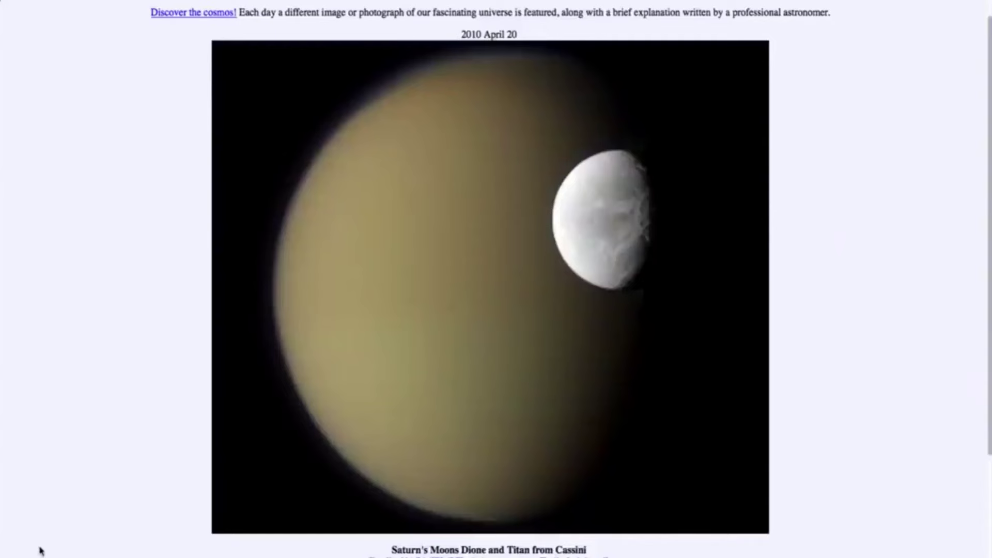
{"action": "scroll", "coordinate": [78, 243], "scroll_direction": "up", "scroll_amount": 1}
{"action": "scroll", "coordinate": [93, 151], "scroll_direction": "down", "scroll_amount": 5}
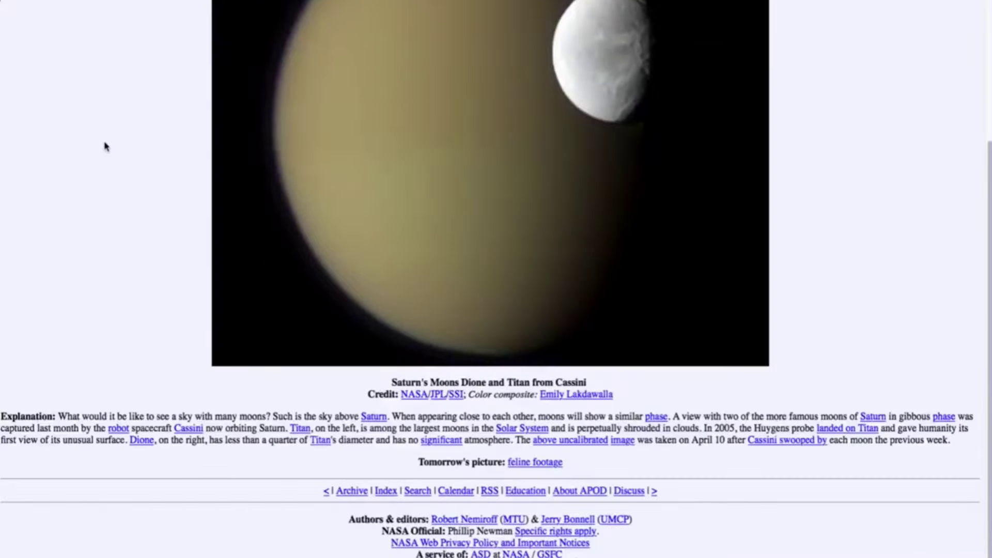
{"action": "scroll", "coordinate": [104, 146], "scroll_direction": "up", "scroll_amount": 1}
{"action": "scroll", "coordinate": [105, 145], "scroll_direction": "up", "scroll_amount": 4}
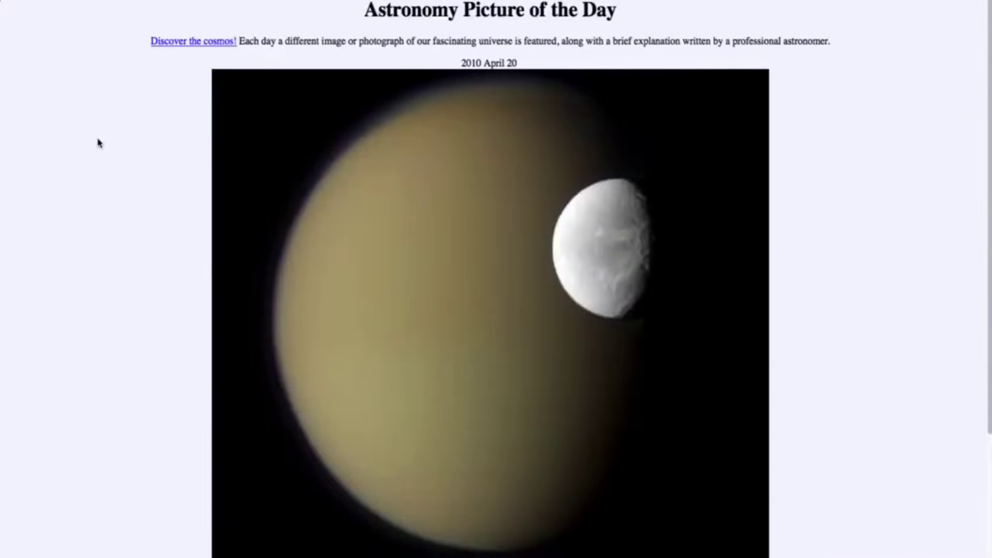
{"action": "scroll", "coordinate": [100, 143], "scroll_direction": "down", "scroll_amount": 2}
{"action": "scroll", "coordinate": [100, 142], "scroll_direction": "up", "scroll_amount": 2}
{"action": "scroll", "coordinate": [102, 144], "scroll_direction": "down", "scroll_amount": 5}
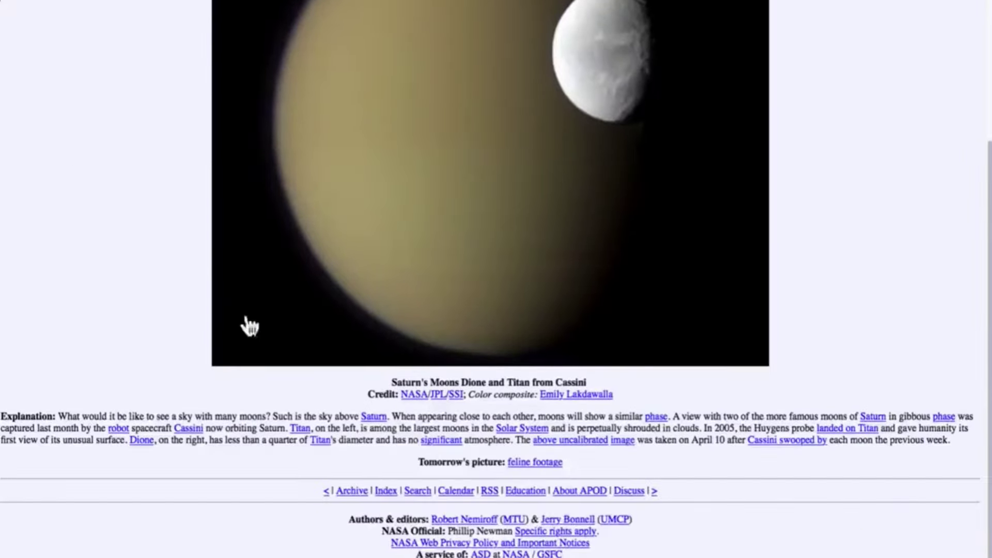
{"action": "scroll", "coordinate": [249, 325], "scroll_direction": "up", "scroll_amount": 5}
{"action": "scroll", "coordinate": [620, 217], "scroll_direction": "down", "scroll_amount": 1}
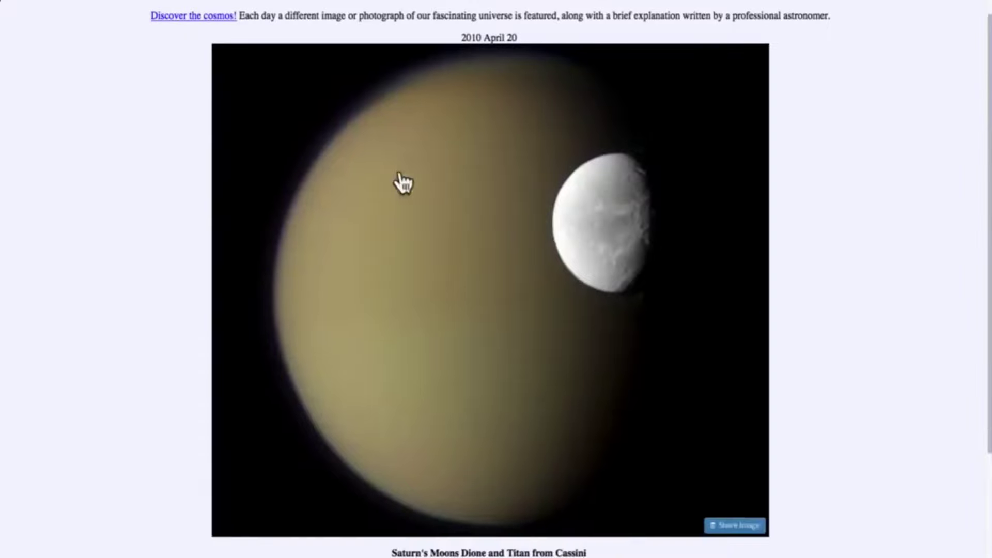
{"action": "mouse_move", "coordinate": [401, 181]}
{"action": "left_mouse_down"}
{"action": "mouse_move", "coordinate": [4, 496]}
{"action": "mouse_move", "coordinate": [0, 437]}
{"action": "left_mouse_up"}
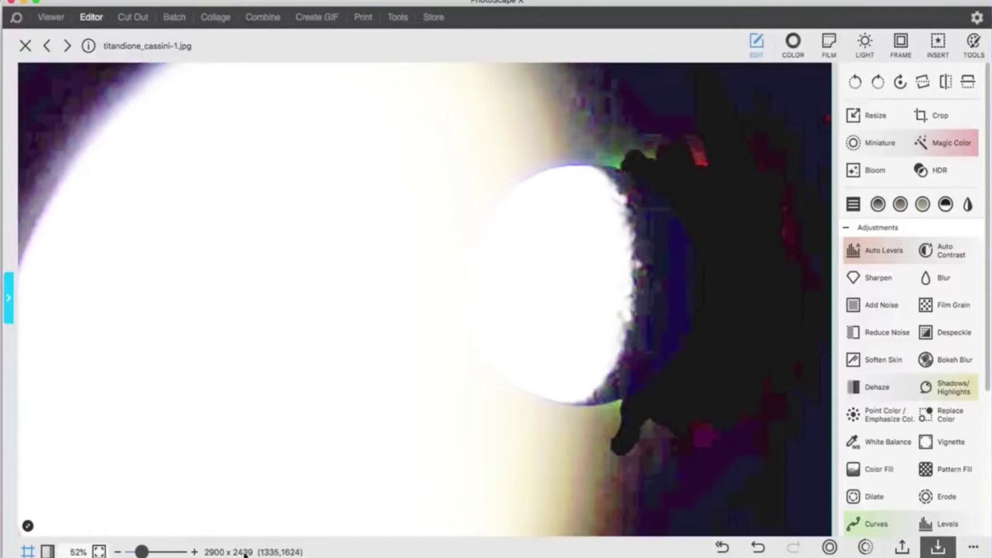
Undo the brightening to restore the original Titan and Dione photo, zooming in on Dione and back out
{"action": "left_click_drag", "start_coordinate": [141, 552], "coordinate": [135, 552]}
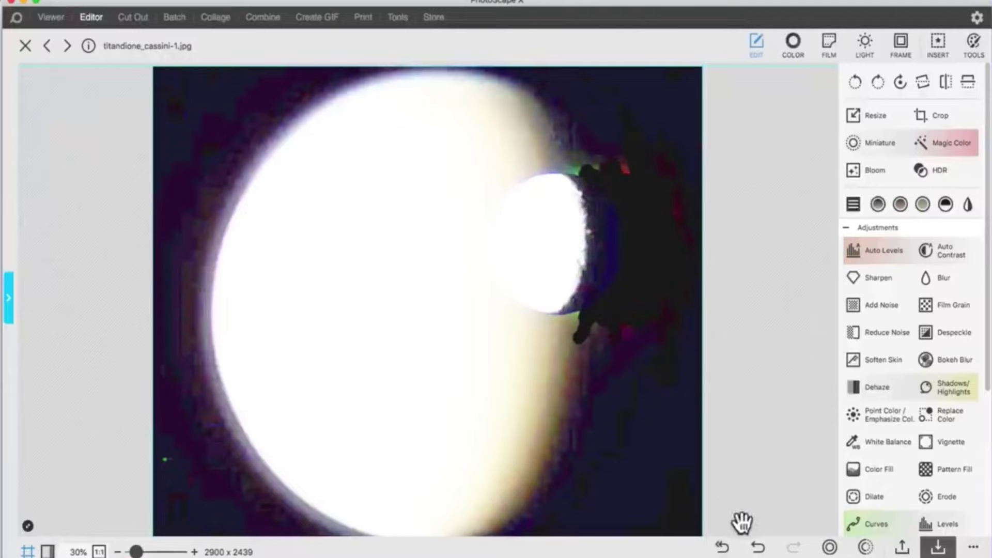
{"action": "left_click", "coordinate": [722, 547]}
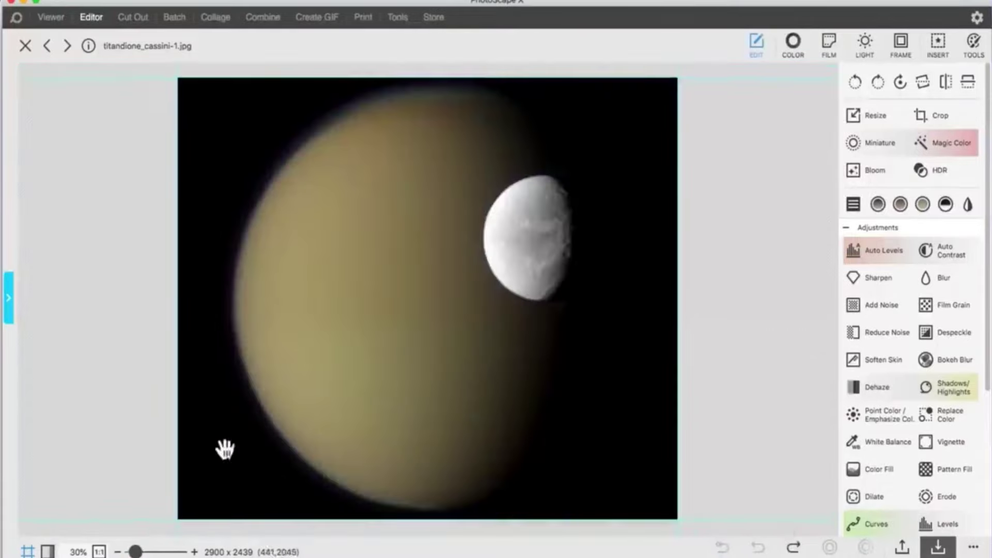
{"action": "mouse_move", "coordinate": [147, 333]}
{"action": "left_mouse_down"}
{"action": "mouse_move", "coordinate": [102, 241]}
{"action": "mouse_move", "coordinate": [414, 247]}
{"action": "left_mouse_up"}
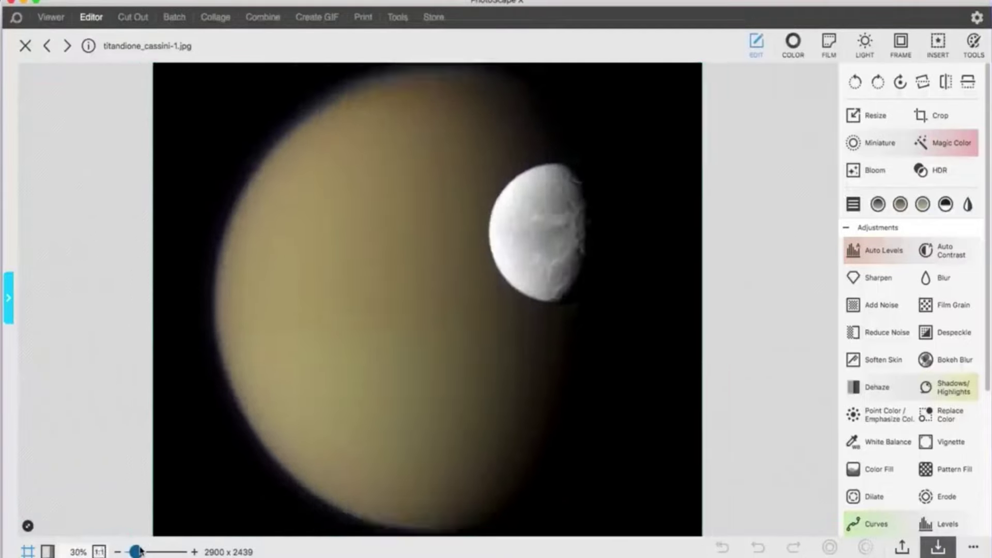
{"action": "left_click_drag", "start_coordinate": [136, 552], "coordinate": [142, 552]}
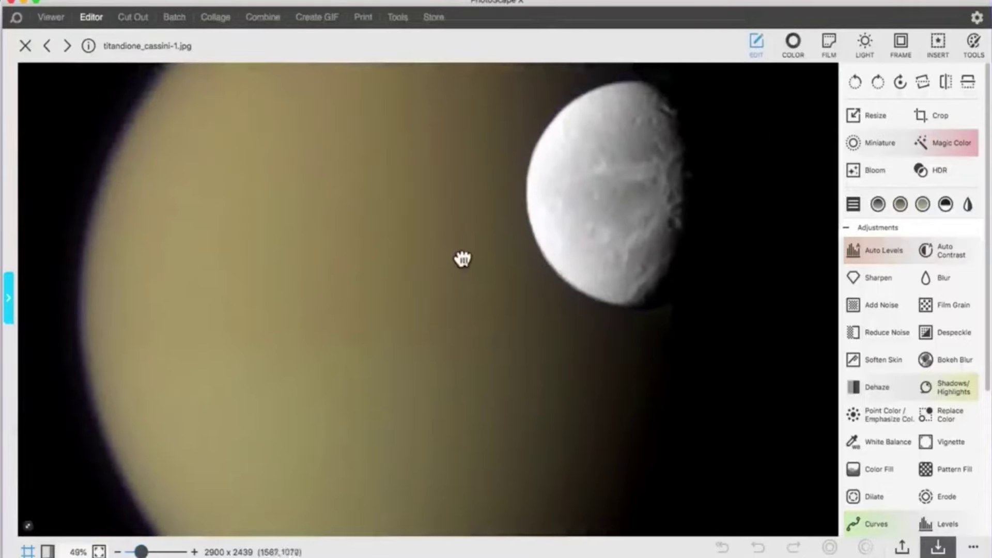
{"action": "left_click_drag", "start_coordinate": [461, 257], "coordinate": [389, 365]}
{"action": "left_click_drag", "start_coordinate": [140, 552], "coordinate": [136, 552]}
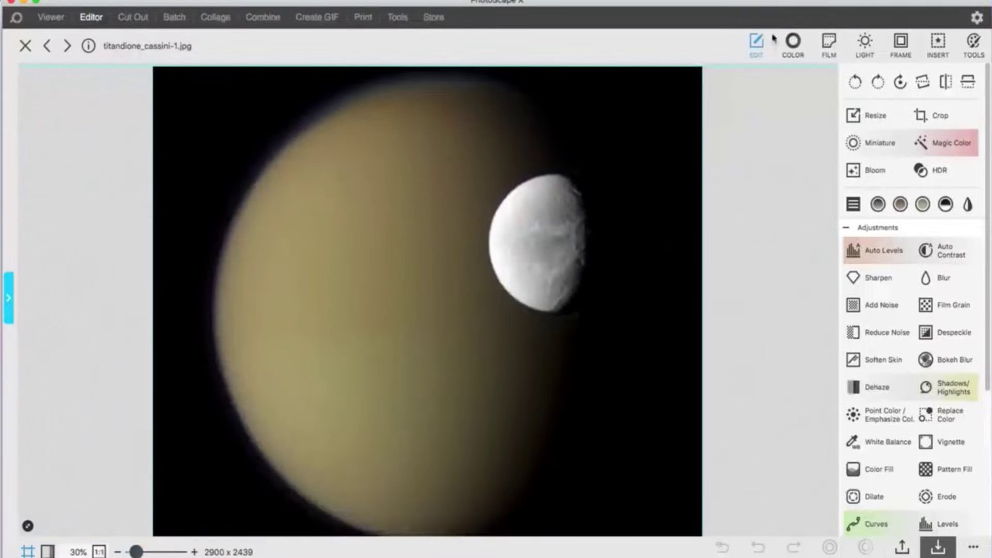
Apply Brighten at 100 twice from the Color adjustments
{"action": "left_click", "coordinate": [791, 43]}
{"action": "left_click_drag", "start_coordinate": [840, 135], "coordinate": [944, 137]}
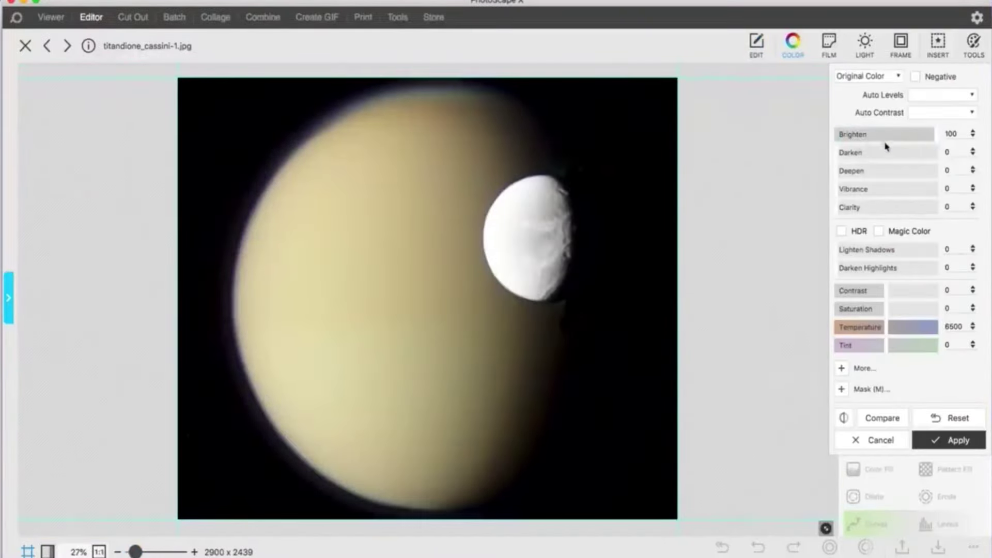
{"action": "left_click", "coordinate": [949, 439]}
{"action": "left_click", "coordinate": [792, 43]}
{"action": "left_click_drag", "start_coordinate": [838, 135], "coordinate": [942, 144]}
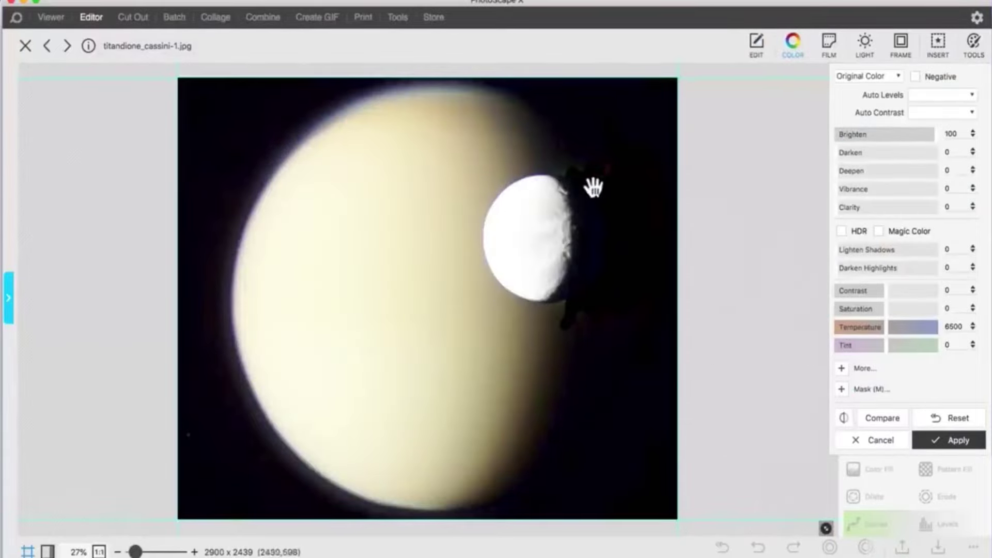
{"action": "scroll", "coordinate": [593, 186], "scroll_direction": "up", "scroll_amount": 5}
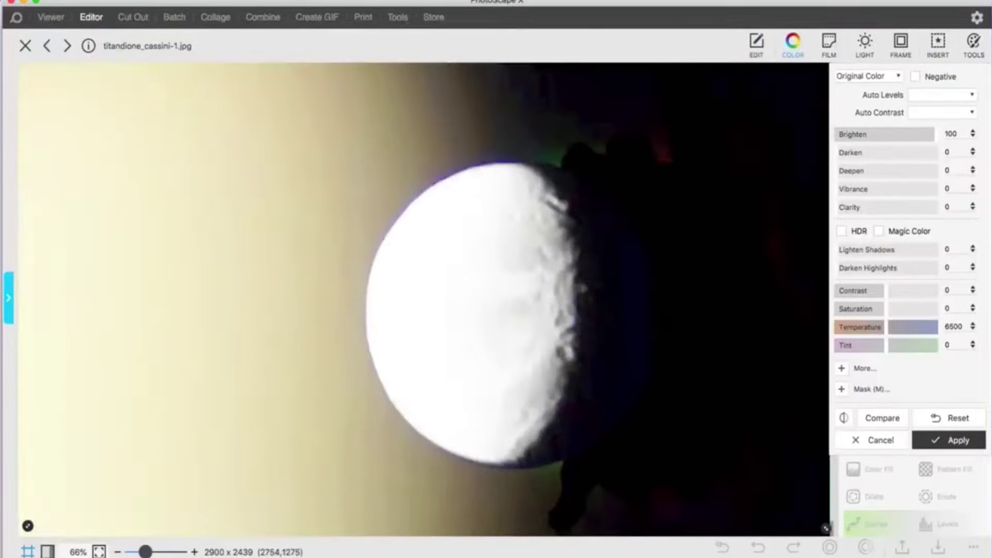
{"action": "left_click", "coordinate": [949, 440]}
Compare with the original, then apply Brighten at 100 two more times
{"action": "left_click", "coordinate": [656, 253]}
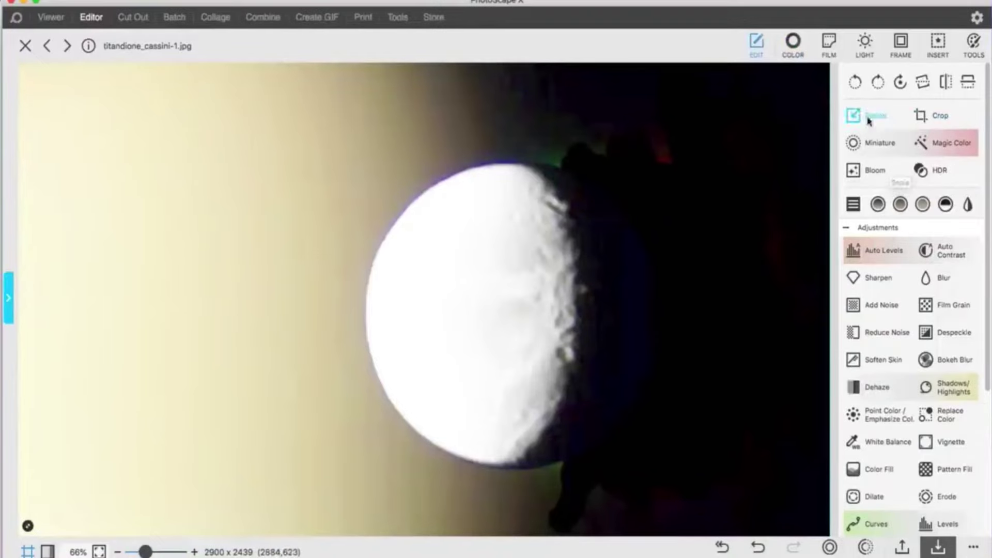
{"action": "left_click", "coordinate": [868, 118]}
{"action": "left_click_drag", "start_coordinate": [870, 134], "coordinate": [974, 153]}
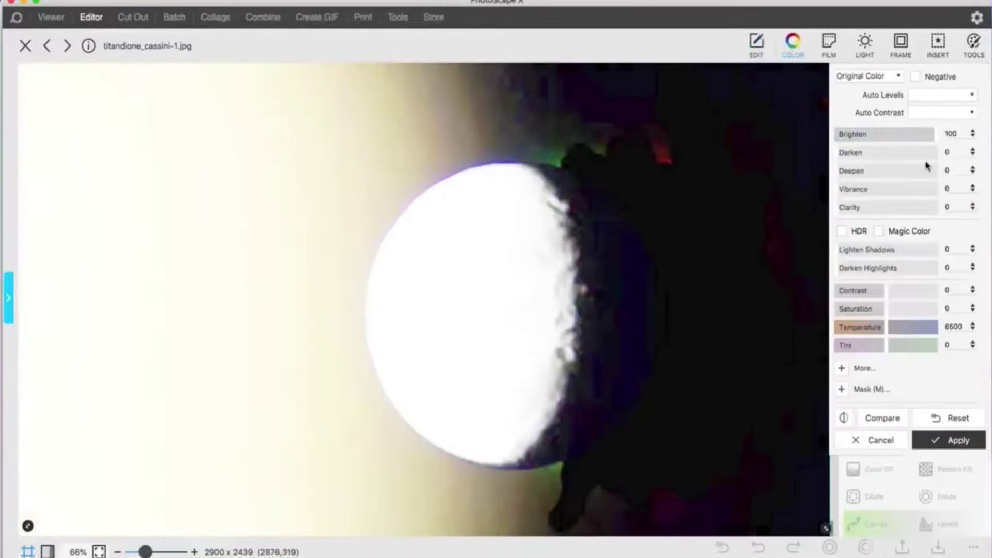
{"action": "left_click", "coordinate": [949, 439]}
{"action": "left_click_drag", "start_coordinate": [620, 462], "coordinate": [620, 445]}
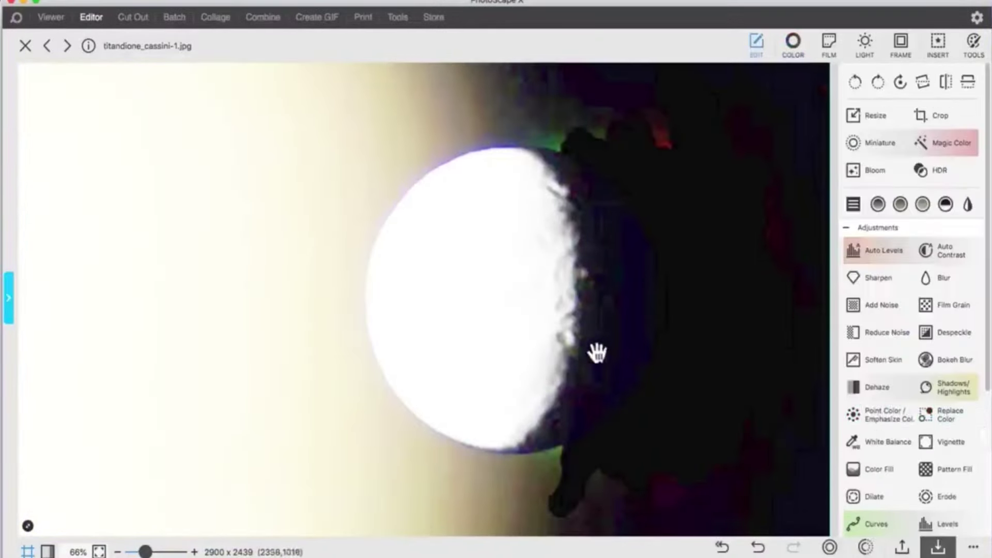
{"action": "left_click", "coordinate": [140, 549]}
{"action": "left_click", "coordinate": [803, 47]}
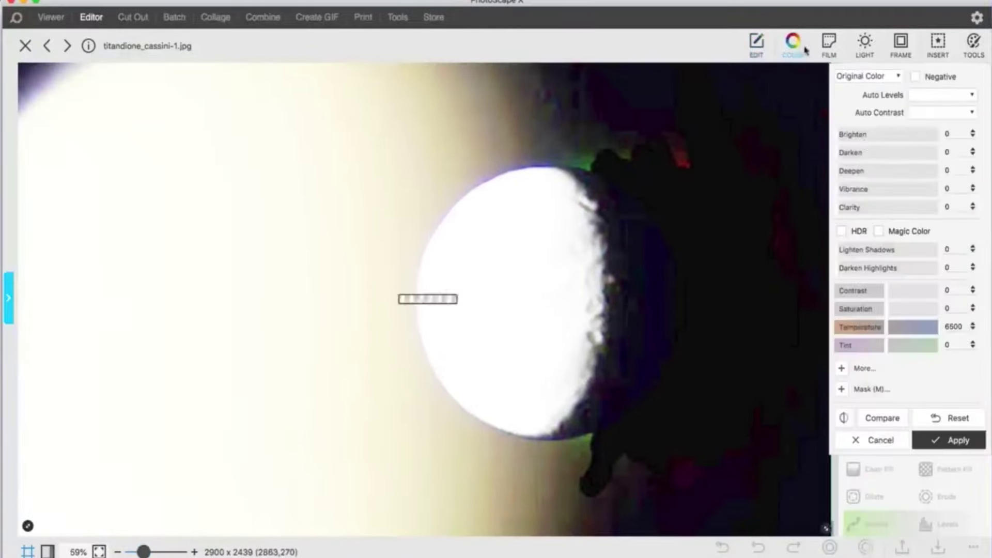
{"action": "left_click_drag", "start_coordinate": [852, 134], "coordinate": [941, 135]}
{"action": "left_click", "coordinate": [948, 439]}
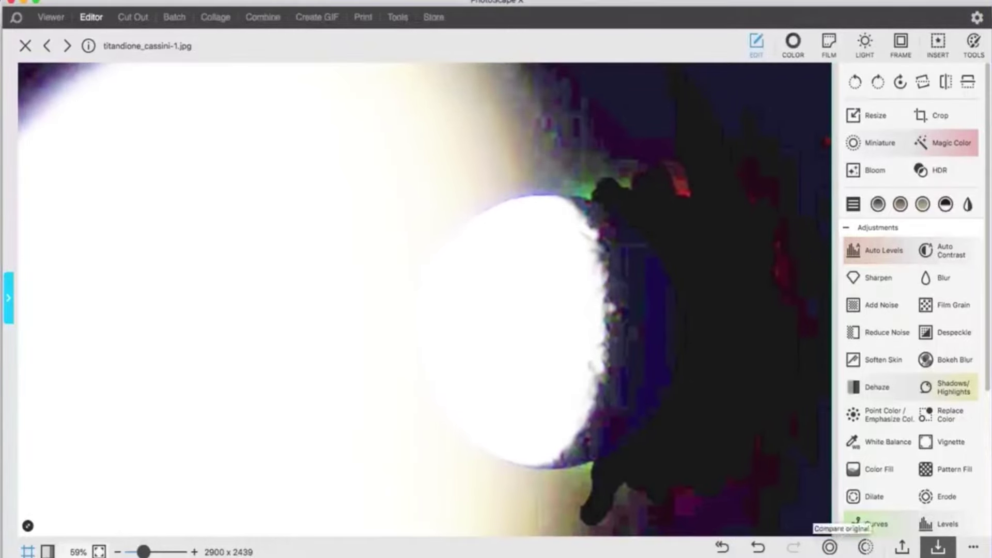
{"action": "scroll", "coordinate": [536, 431], "scroll_direction": "down", "scroll_amount": 2}
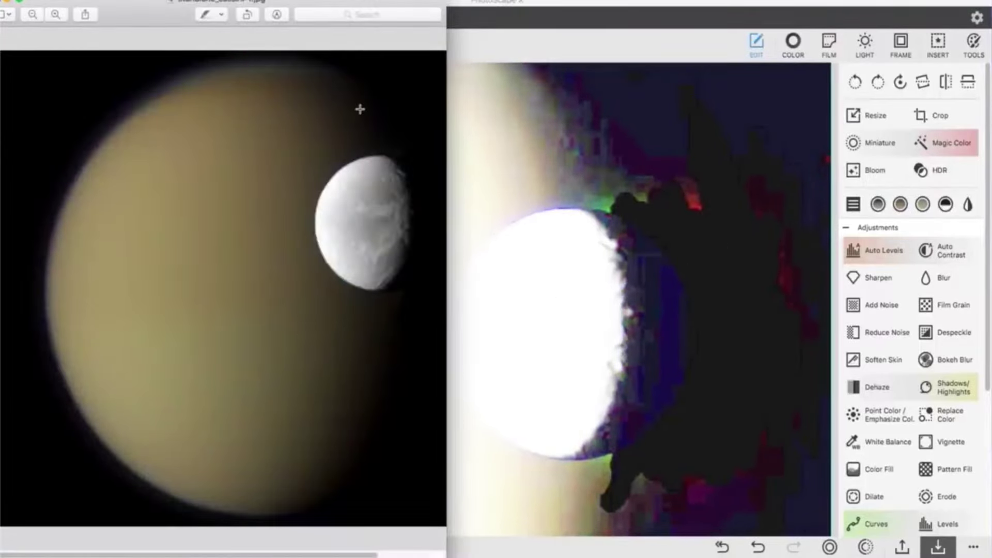
{"action": "left_click_drag", "start_coordinate": [357, 103], "coordinate": [431, 338]}
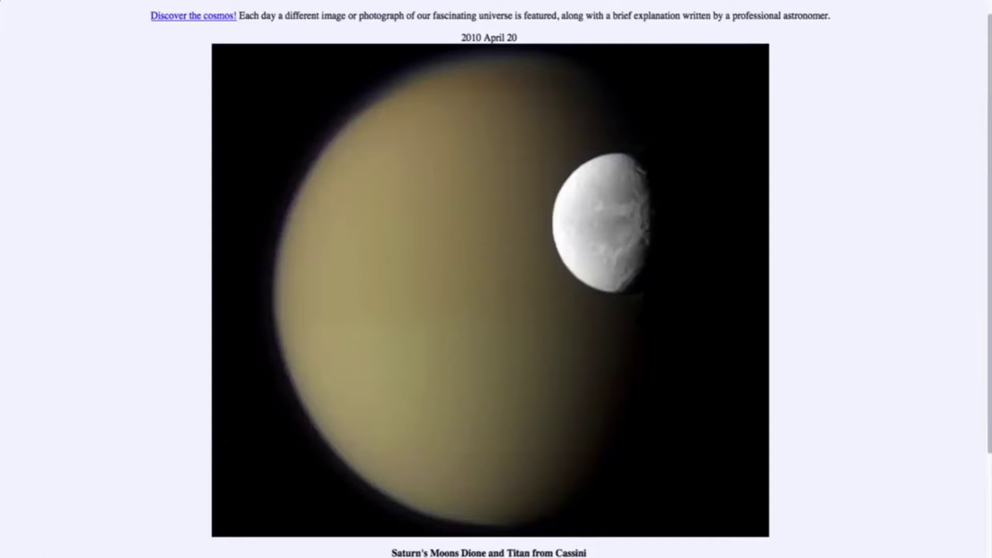
Select the APOD page heading text, then clear the selection
{"action": "left_click_drag", "start_coordinate": [632, 9], "coordinate": [363, 10]}
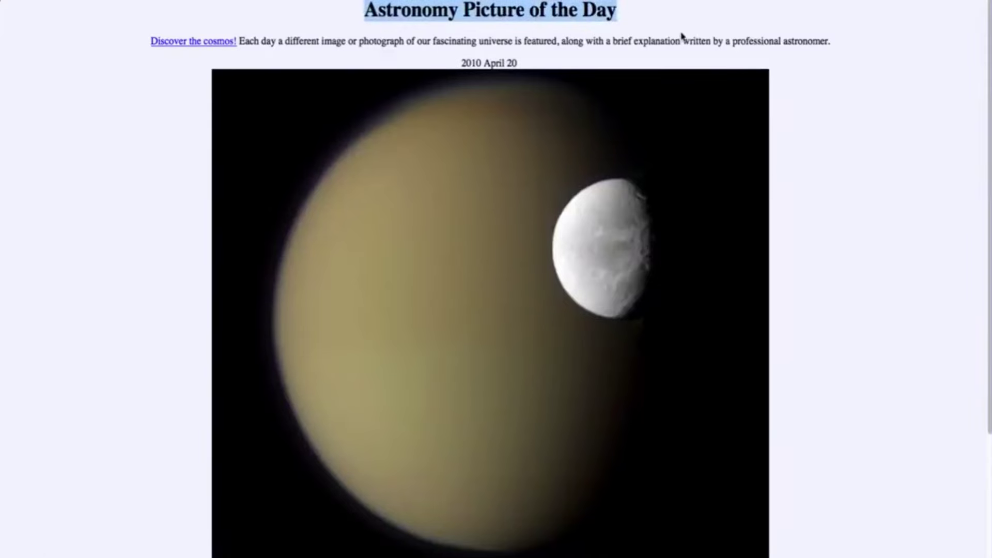
{"action": "left_click", "coordinate": [848, 238]}
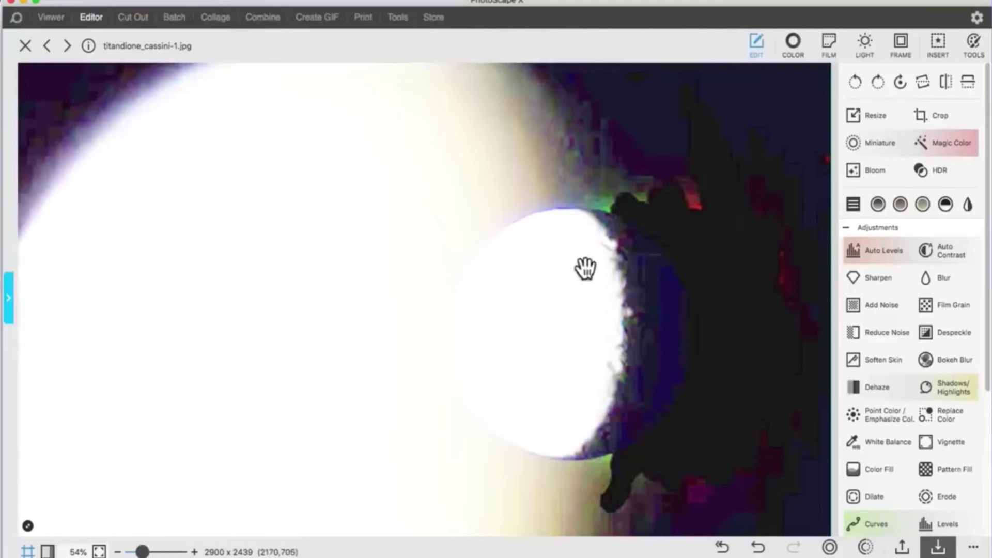
Preview Brighten at 100, compare it with the original, and discard it
{"action": "left_click", "coordinate": [793, 42]}
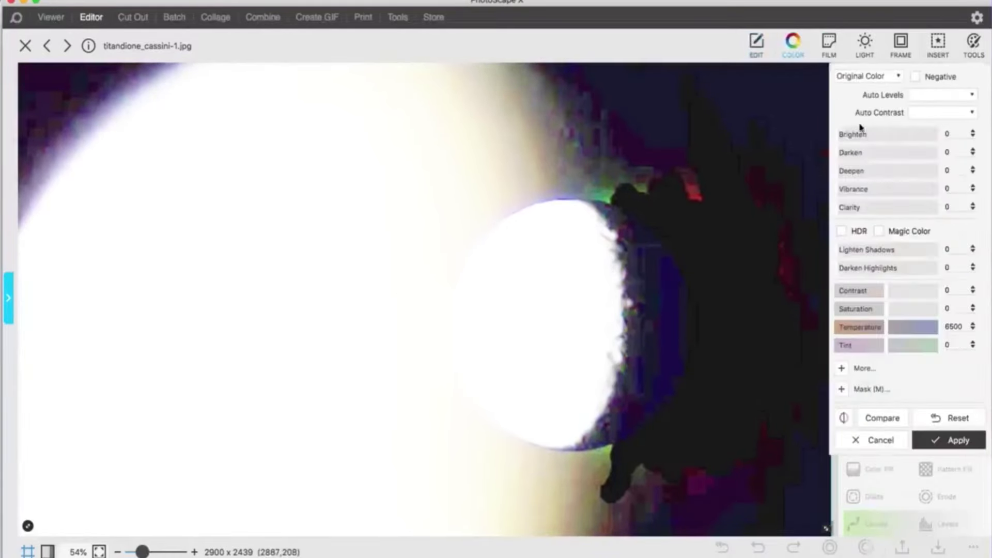
{"action": "left_click_drag", "start_coordinate": [855, 134], "coordinate": [934, 133]}
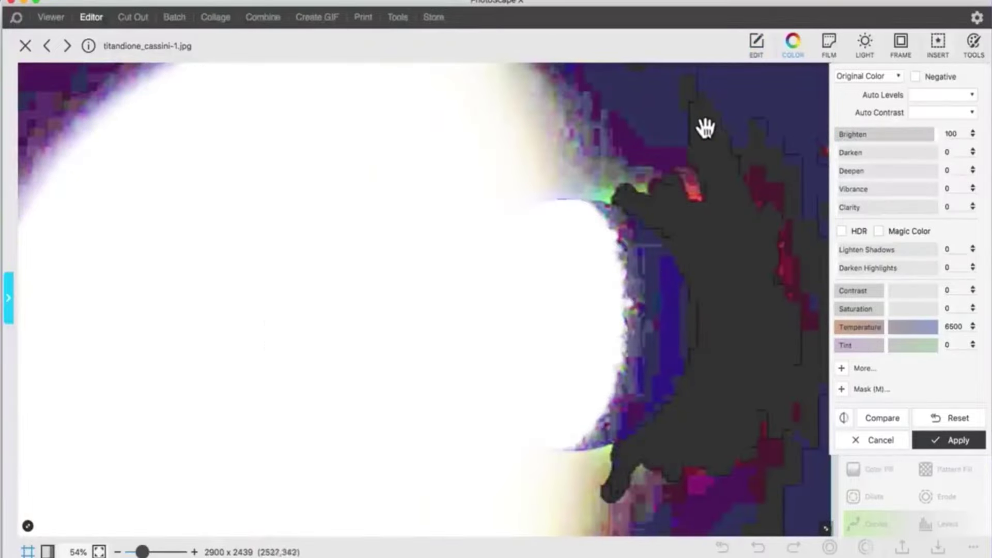
{"action": "left_click", "coordinate": [677, 458]}
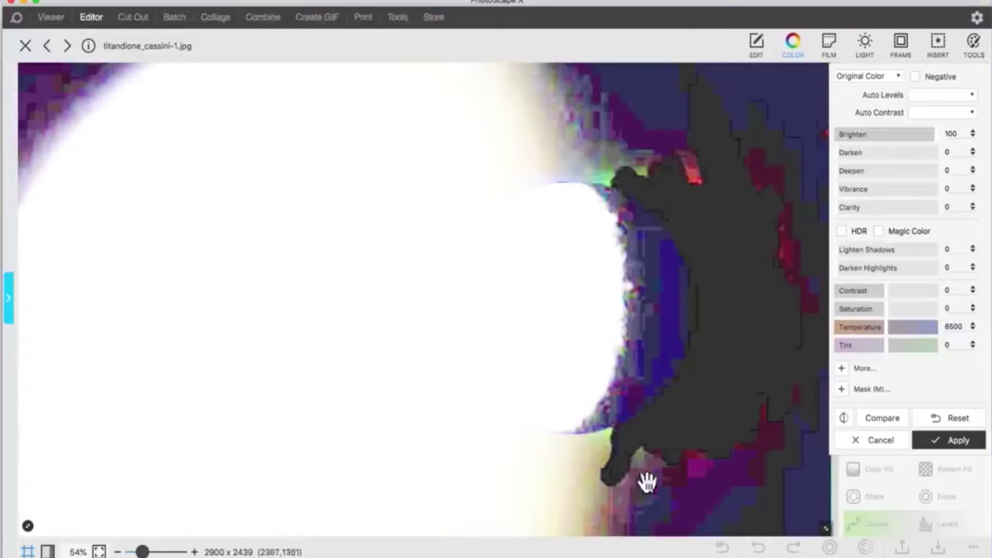
{"action": "left_click_drag", "start_coordinate": [645, 481], "coordinate": [719, 265]}
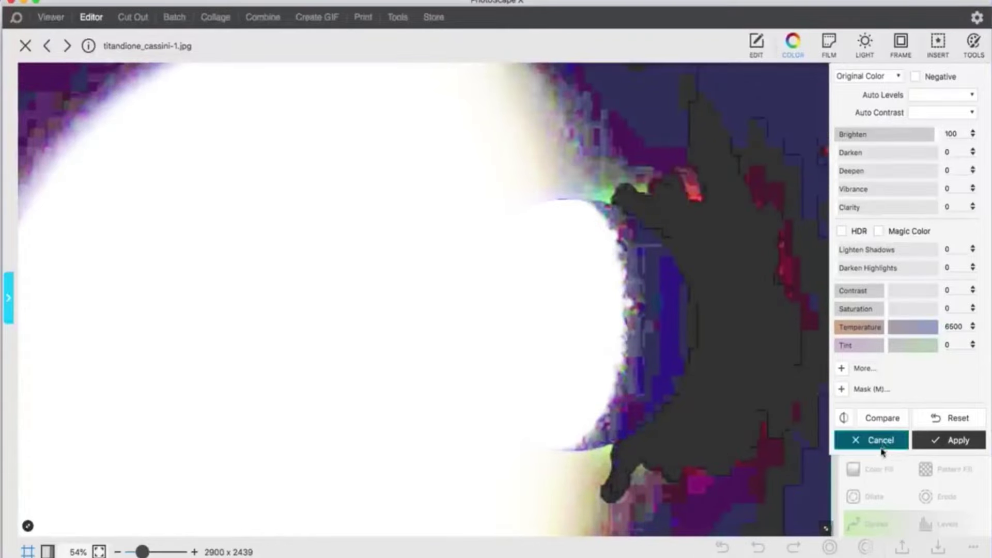
{"action": "left_click", "coordinate": [882, 441]}
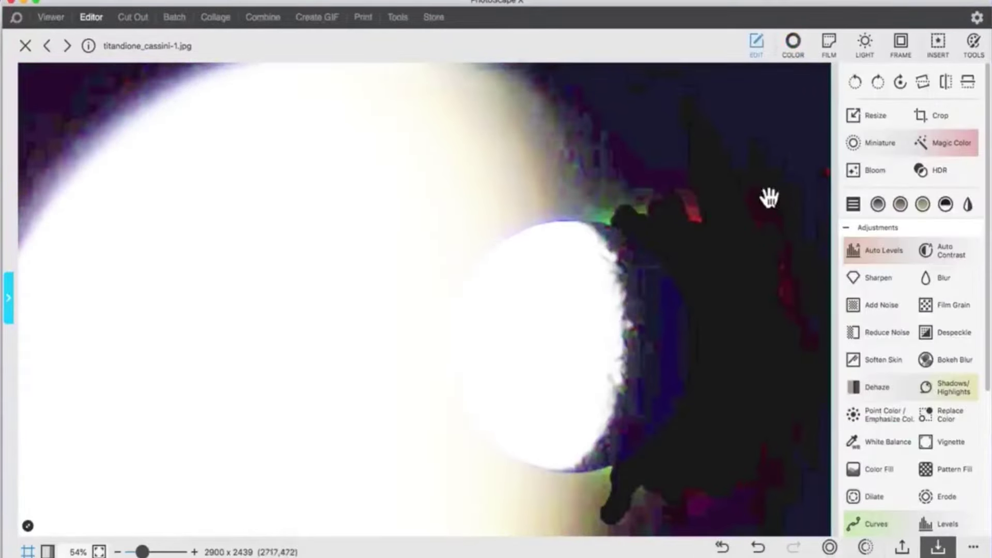
Raise Vibrance to 100 and apply it
{"action": "left_click", "coordinate": [794, 42]}
{"action": "left_click_drag", "start_coordinate": [866, 191], "coordinate": [987, 215]}
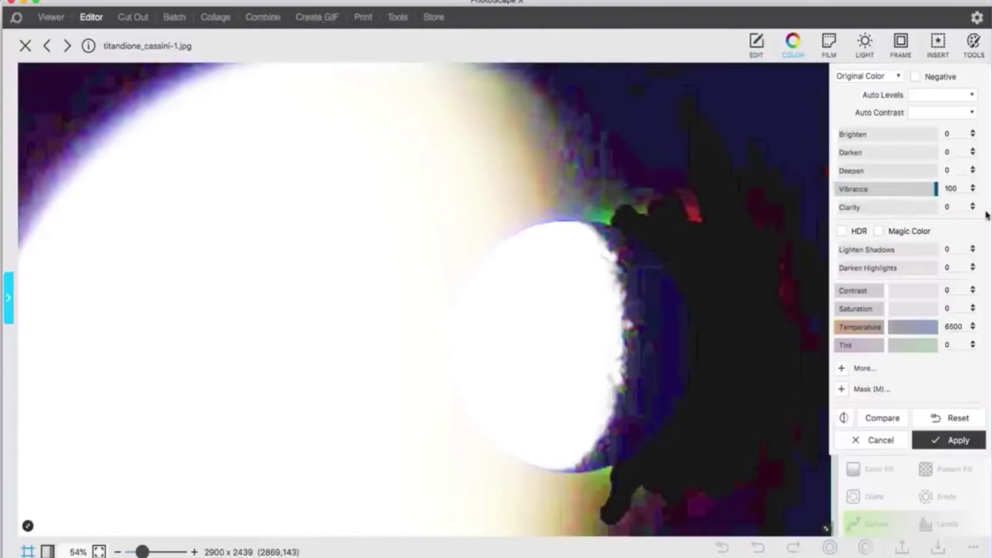
{"action": "left_click", "coordinate": [978, 446]}
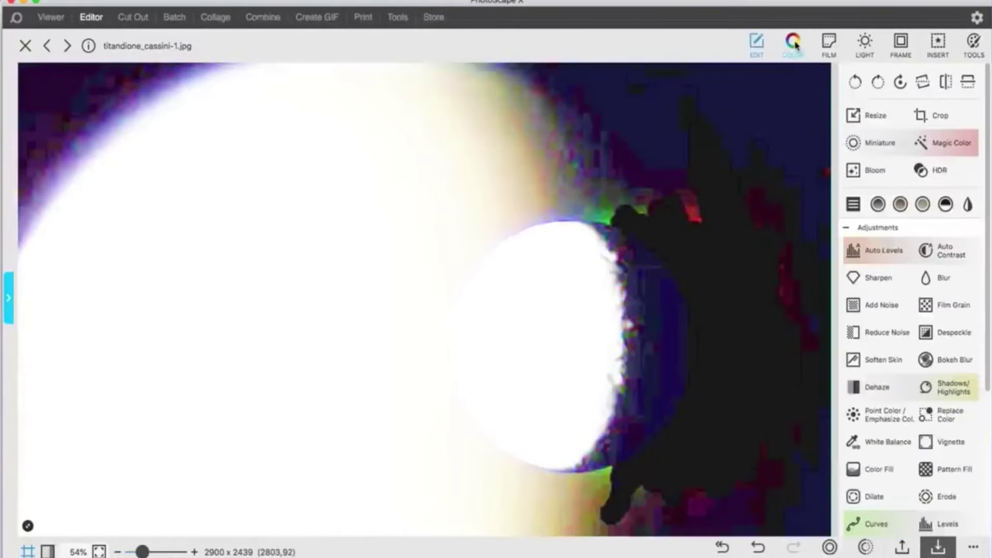
{"action": "scroll", "coordinate": [714, 248], "scroll_direction": "down", "scroll_amount": 1}
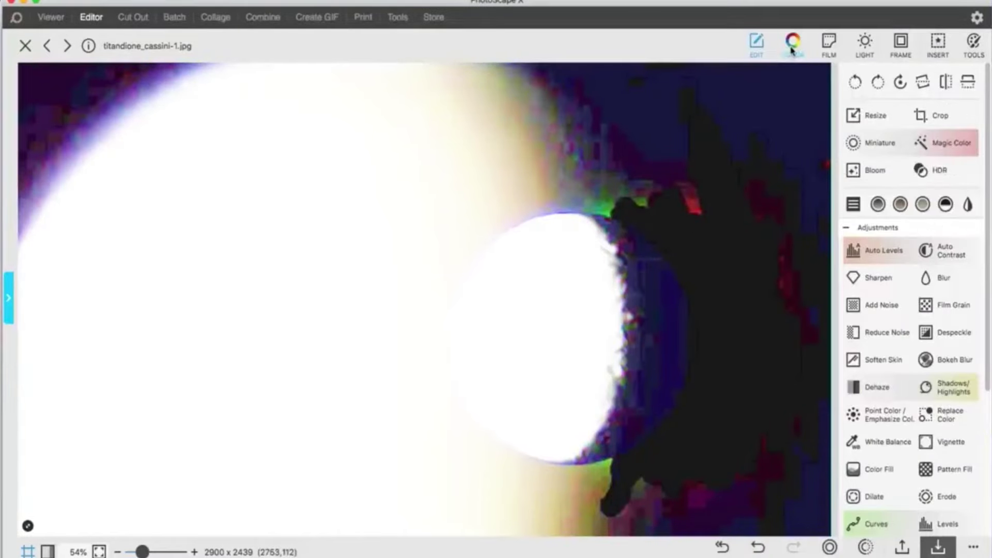
{"action": "scroll", "coordinate": [744, 457], "scroll_direction": "up", "scroll_amount": 2}
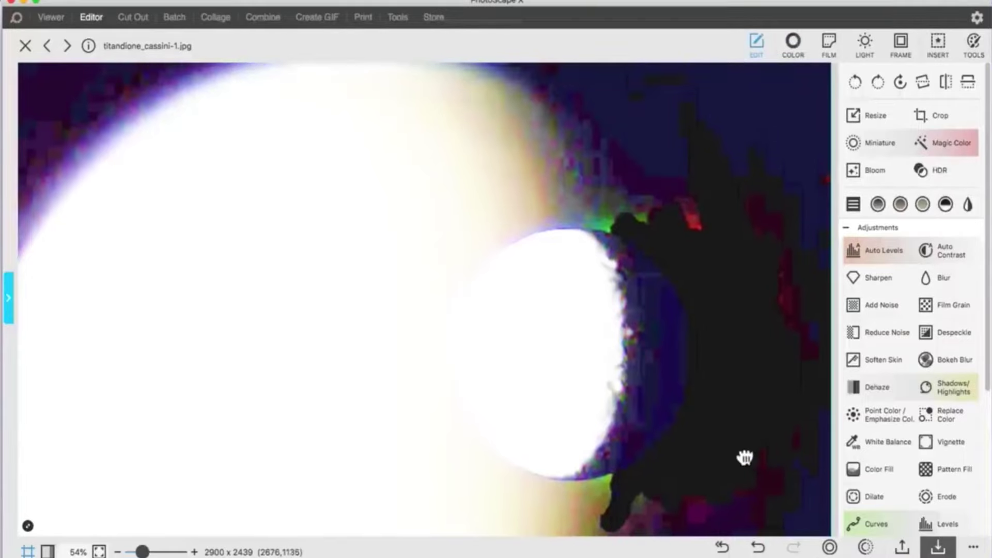
Try another Brighten at 100 and discard it
{"action": "left_click", "coordinate": [793, 43]}
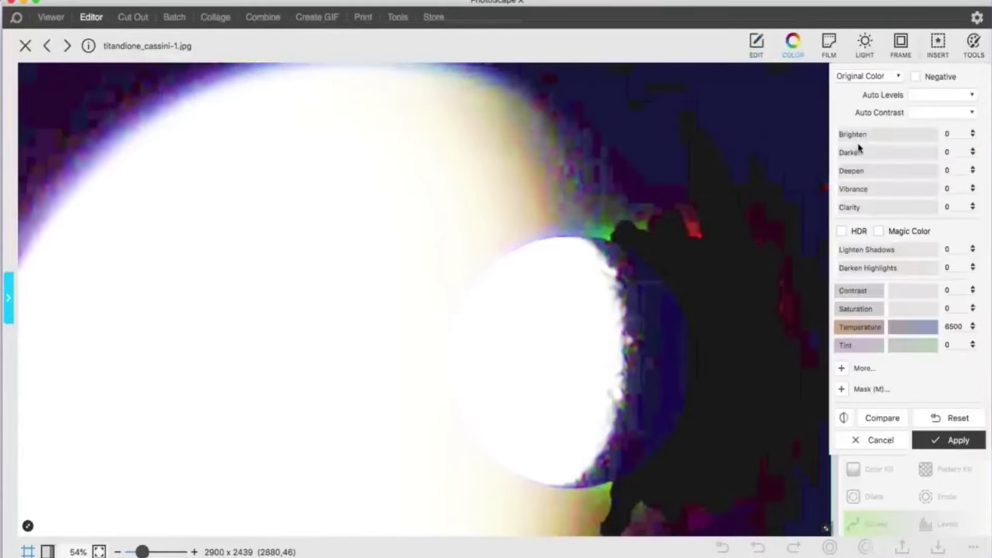
{"action": "left_click_drag", "start_coordinate": [864, 193], "coordinate": [969, 203]}
{"action": "left_click", "coordinate": [959, 439]}
{"action": "left_click", "coordinate": [793, 43]}
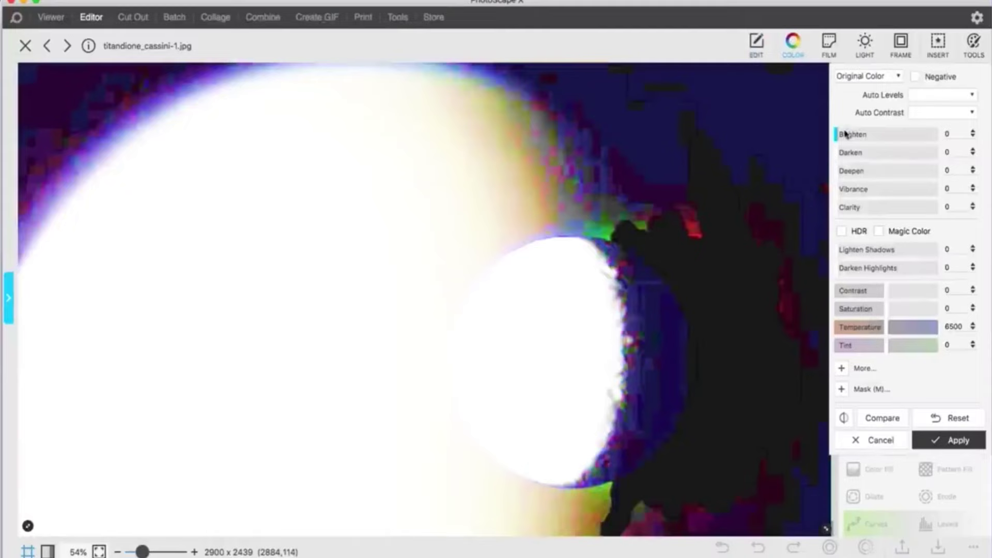
{"action": "left_click_drag", "start_coordinate": [847, 134], "coordinate": [951, 155]}
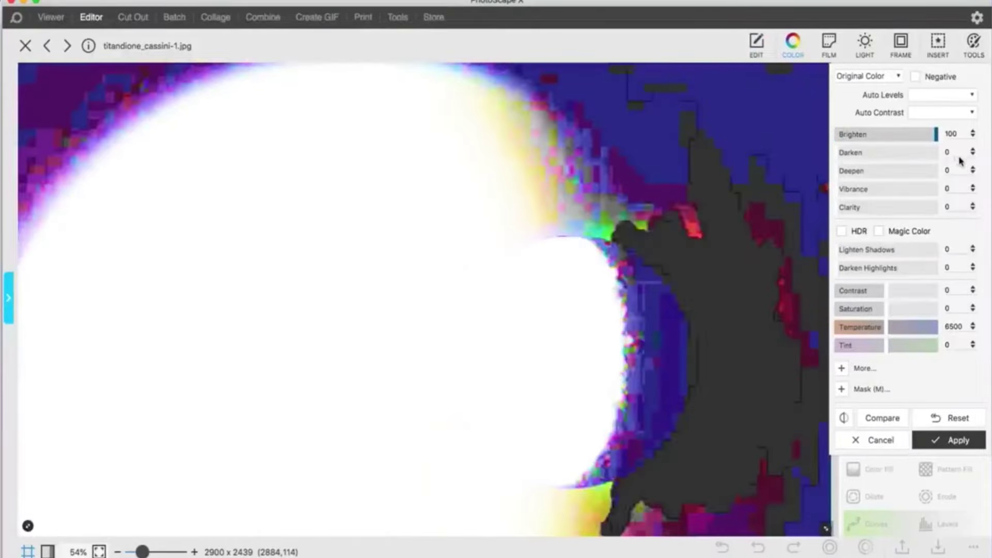
{"action": "left_click", "coordinate": [883, 440]}
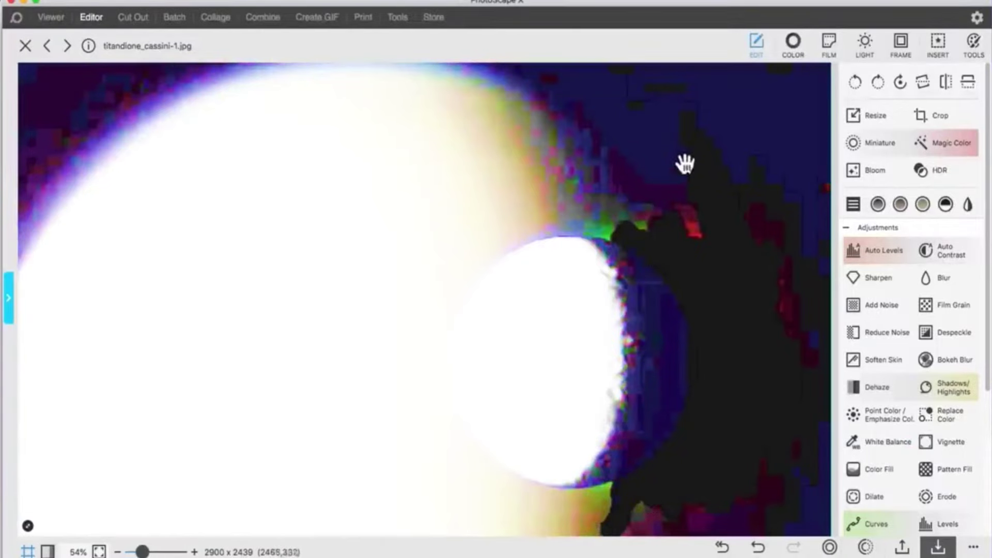
{"action": "left_click_drag", "start_coordinate": [624, 503], "coordinate": [652, 450]}
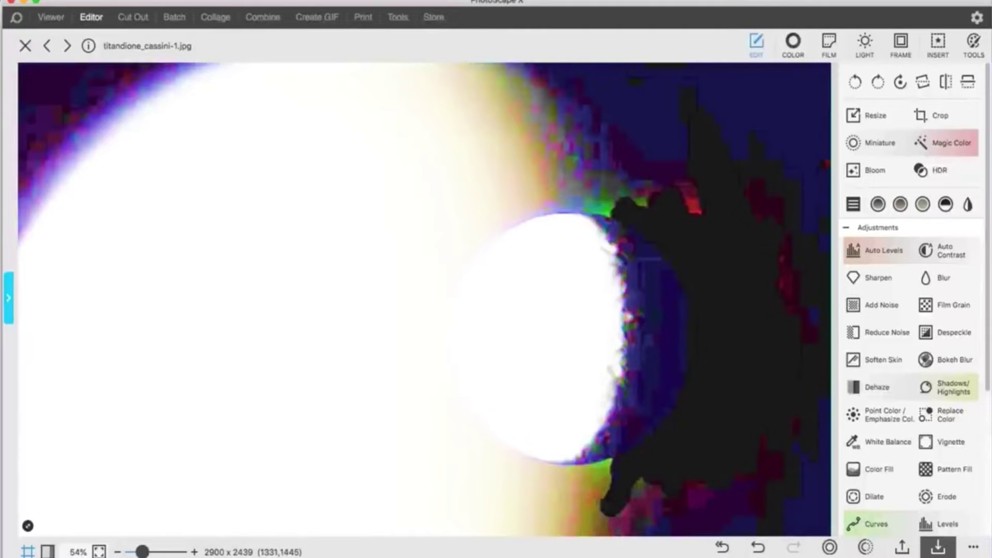
Undo four edits back to the original photo and zoom out to fit
{"action": "left_click", "coordinate": [757, 551]}
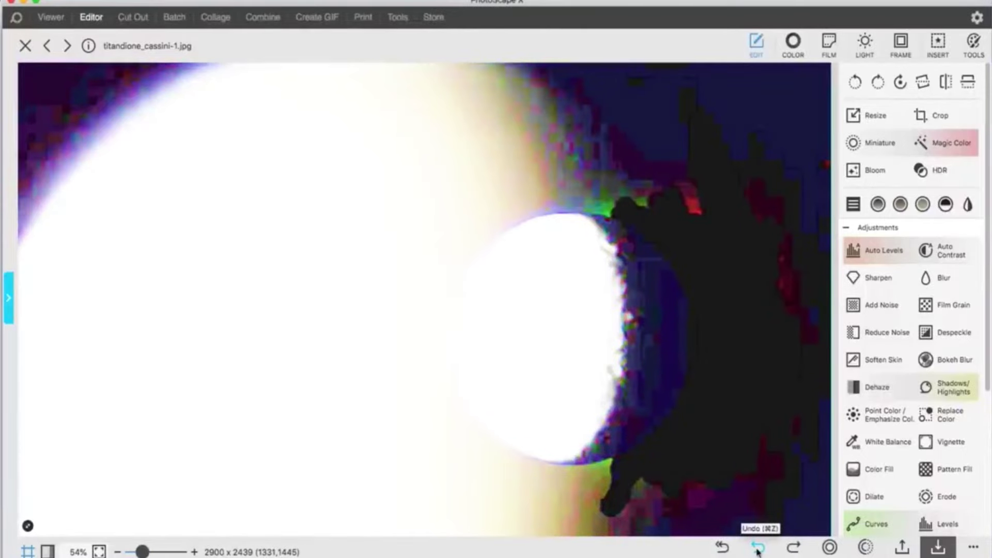
{"action": "left_click", "coordinate": [758, 552]}
{"action": "left_click", "coordinate": [757, 551]}
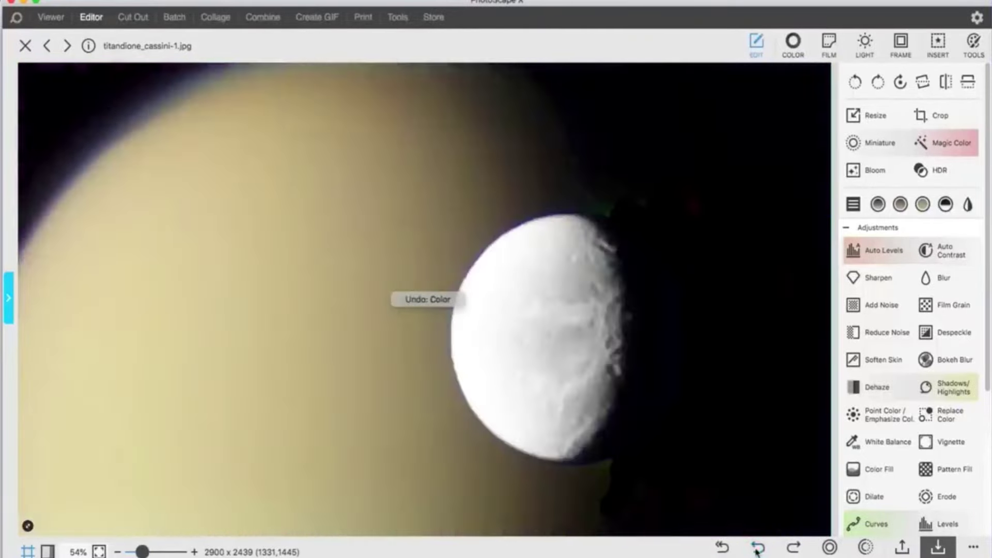
{"action": "left_click", "coordinate": [757, 551]}
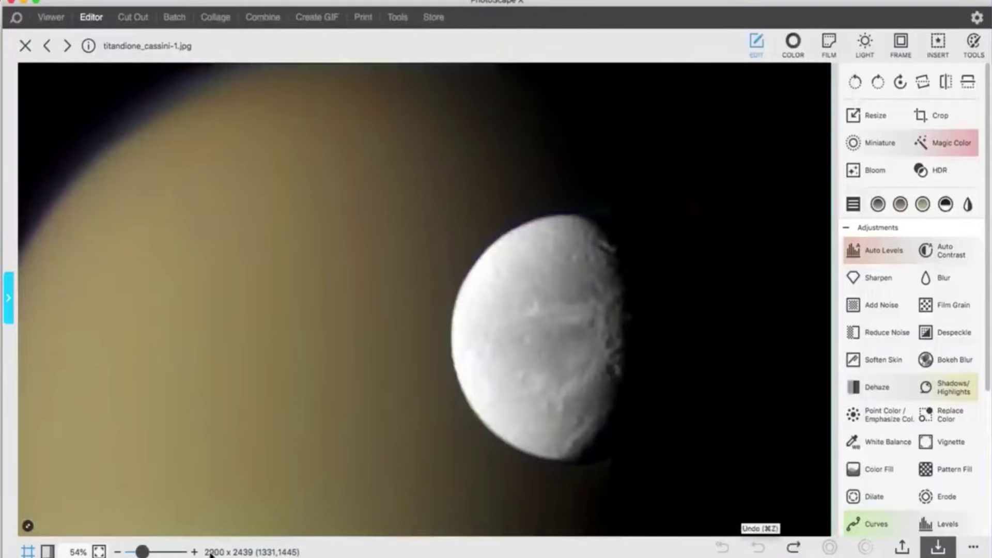
{"action": "left_click_drag", "start_coordinate": [142, 551], "coordinate": [138, 552]}
Redo the three colour edits, zoom in toward Dione, and switch to Preview's original
{"action": "left_click", "coordinate": [794, 548]}
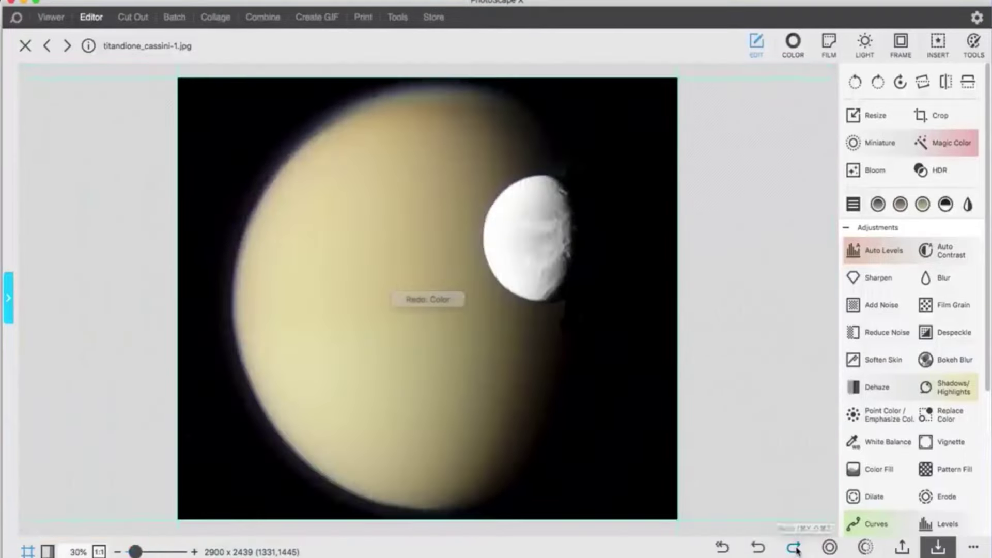
{"action": "left_click", "coordinate": [794, 548]}
{"action": "left_click", "coordinate": [794, 548]}
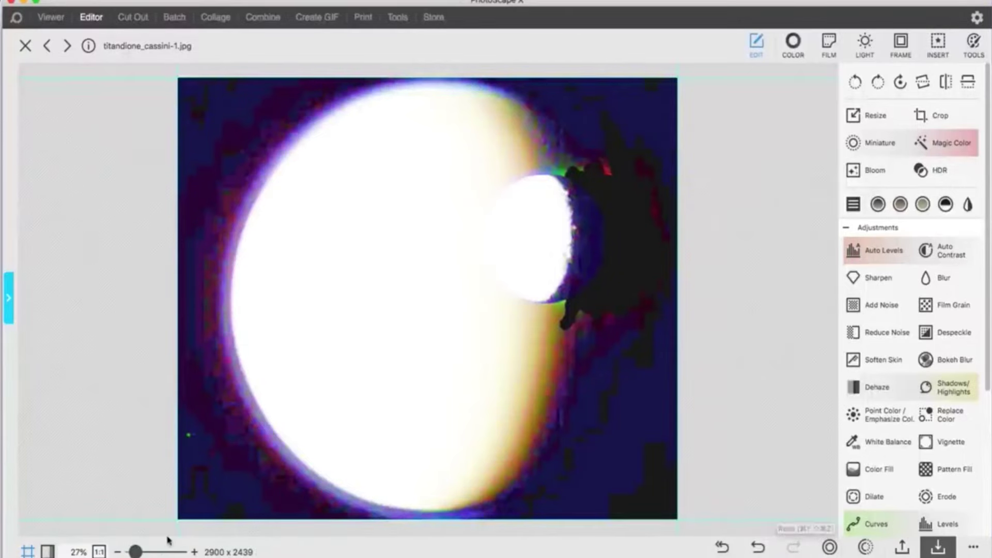
{"action": "left_click_drag", "start_coordinate": [136, 550], "coordinate": [140, 550]}
{"action": "left_click_drag", "start_coordinate": [521, 352], "coordinate": [522, 339]}
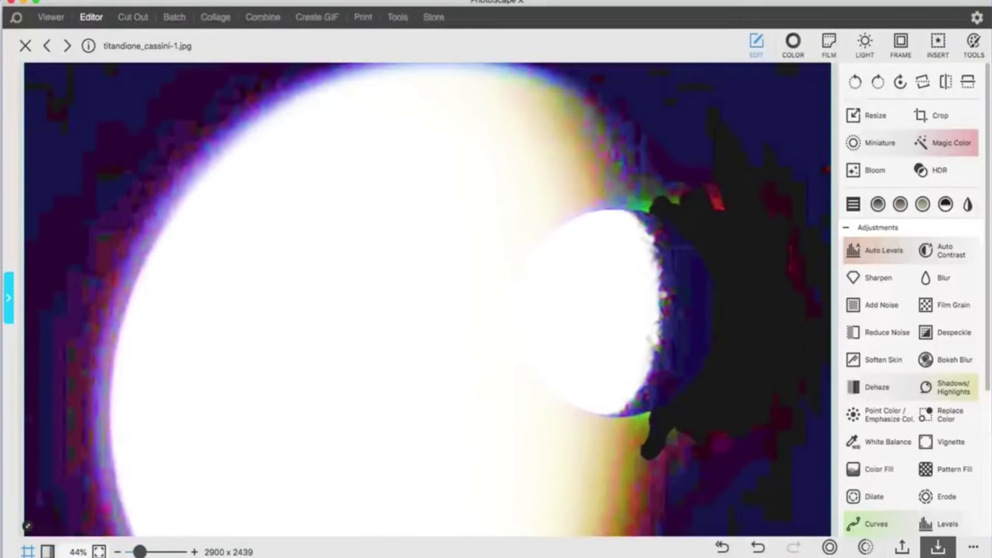
{"action": "key", "text": "super+Tab"}
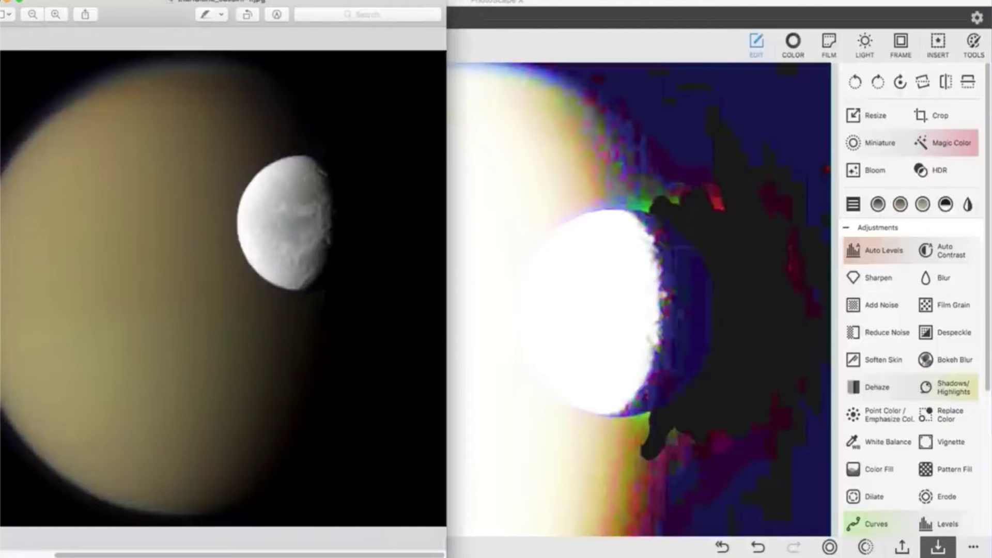